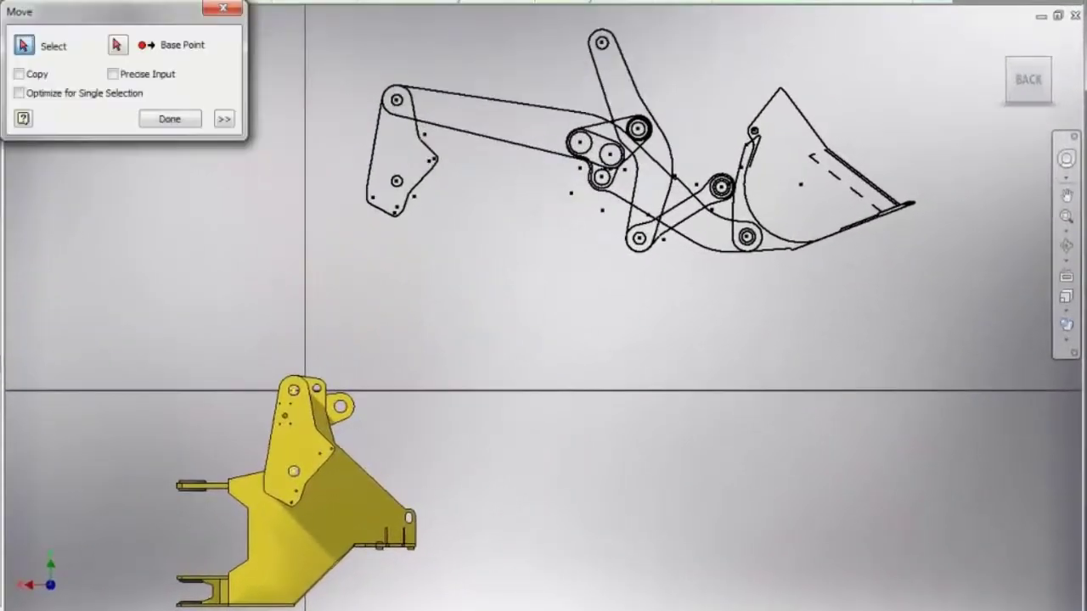
# Step: Select the loader linkage sketch geometry so it can be moved toward the frame mounting
pyautogui.click(394, 99)
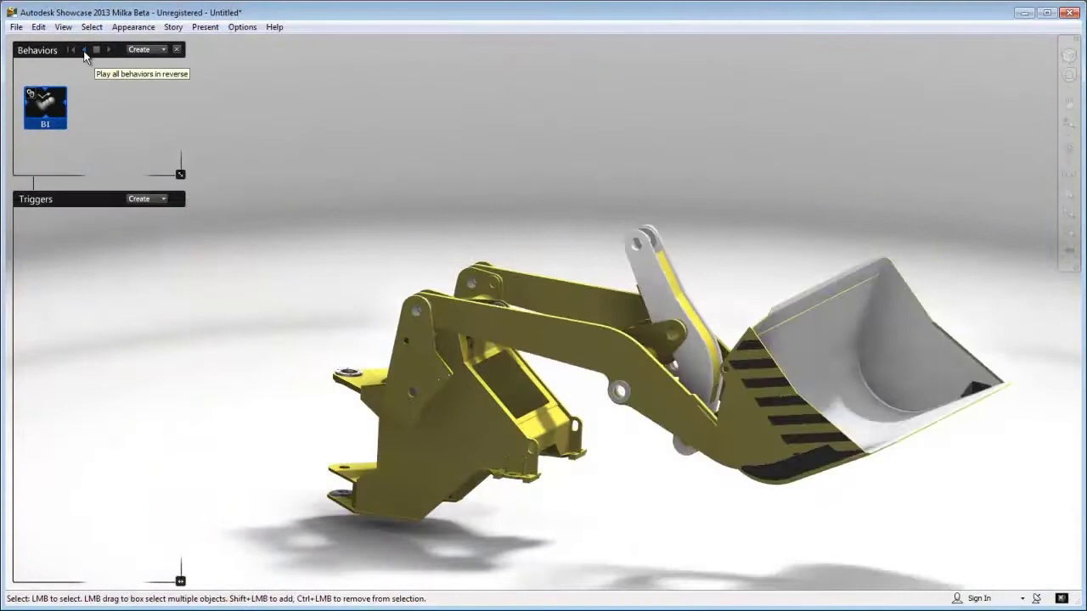
# Step: Create Shot3, a 10-second orbit shot with a Cut to shot transition, and play it
pyautogui.click(402, 481)
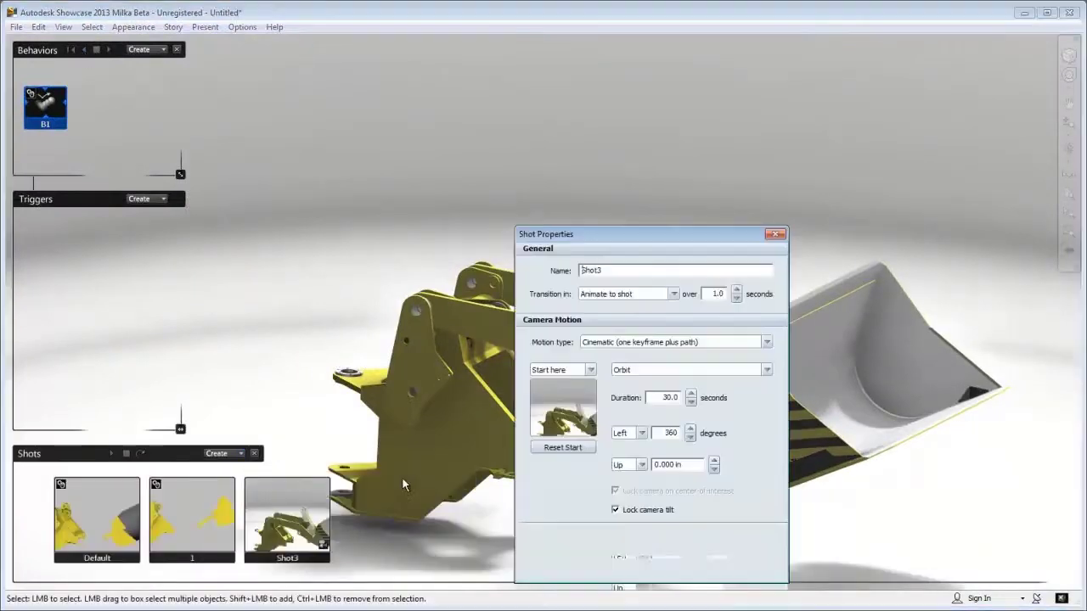
pyautogui.click(601, 323)
pyautogui.write('10')
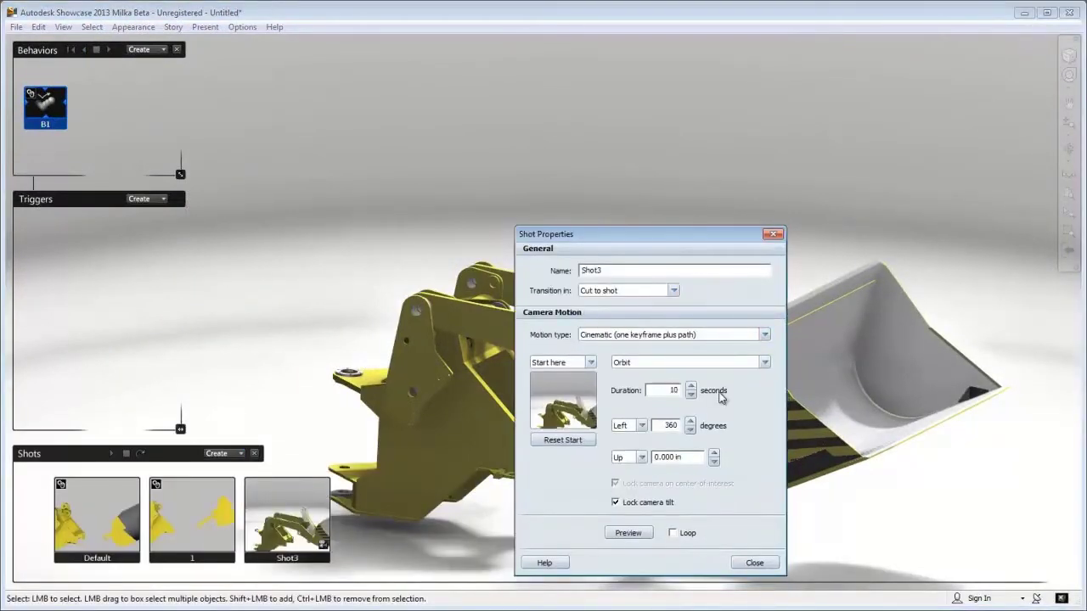
pyautogui.click(743, 563)
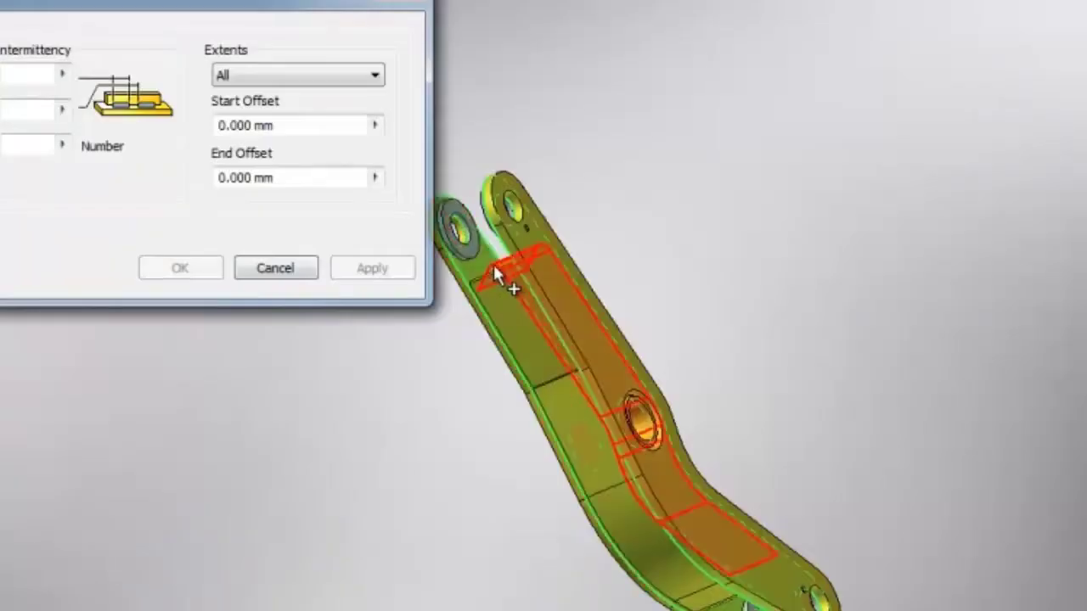
# Step: Pick faces for the 5 mm chain weld, place a balloon column, and set the offset to 20
pyautogui.click(509, 309)
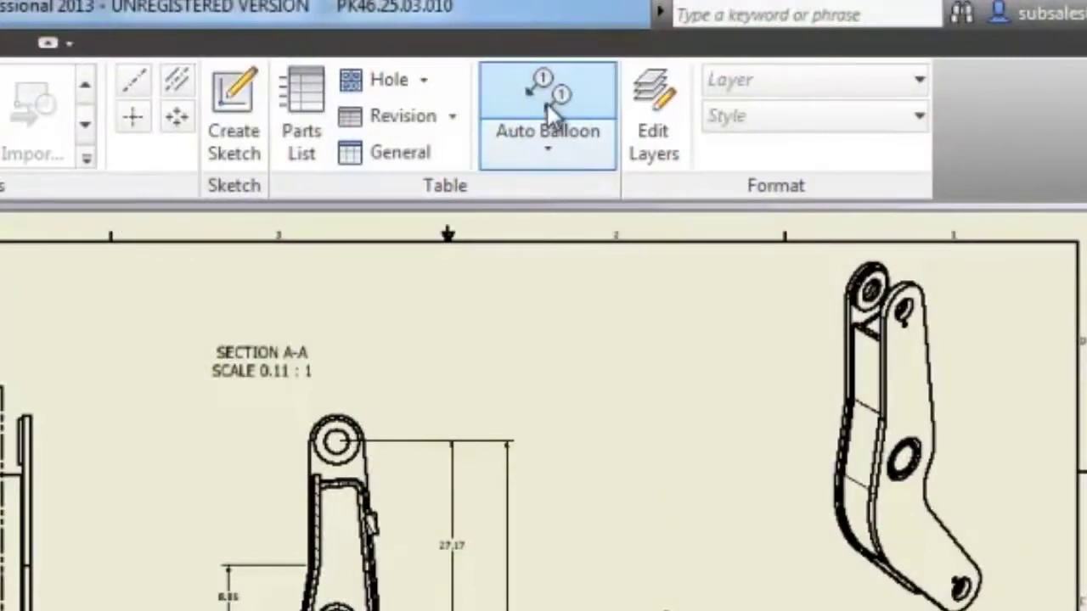
pyautogui.click(546, 102)
pyautogui.click(891, 408)
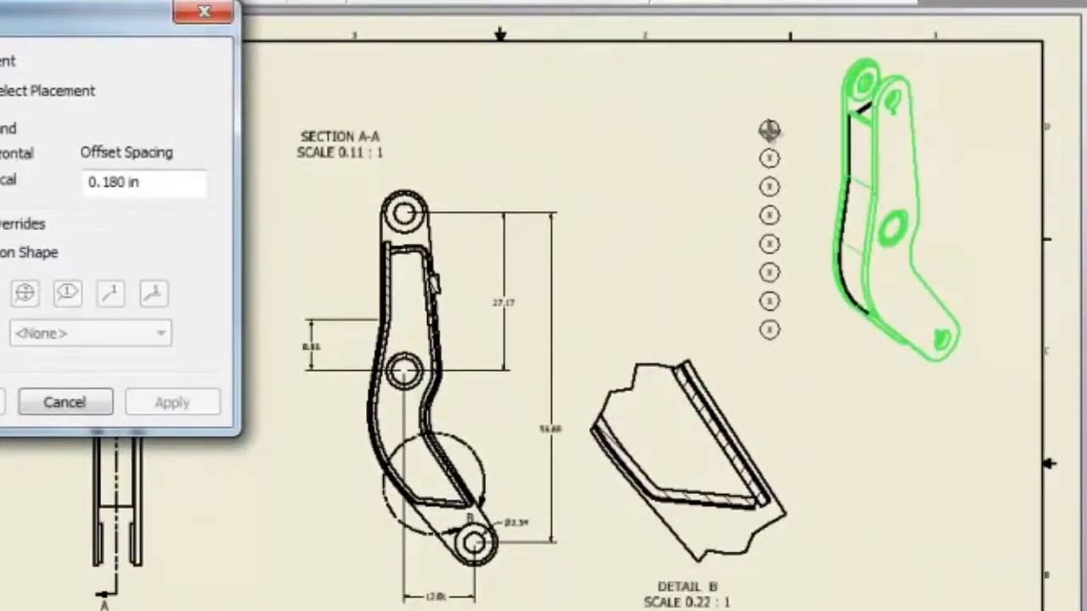
pyautogui.click(768, 129)
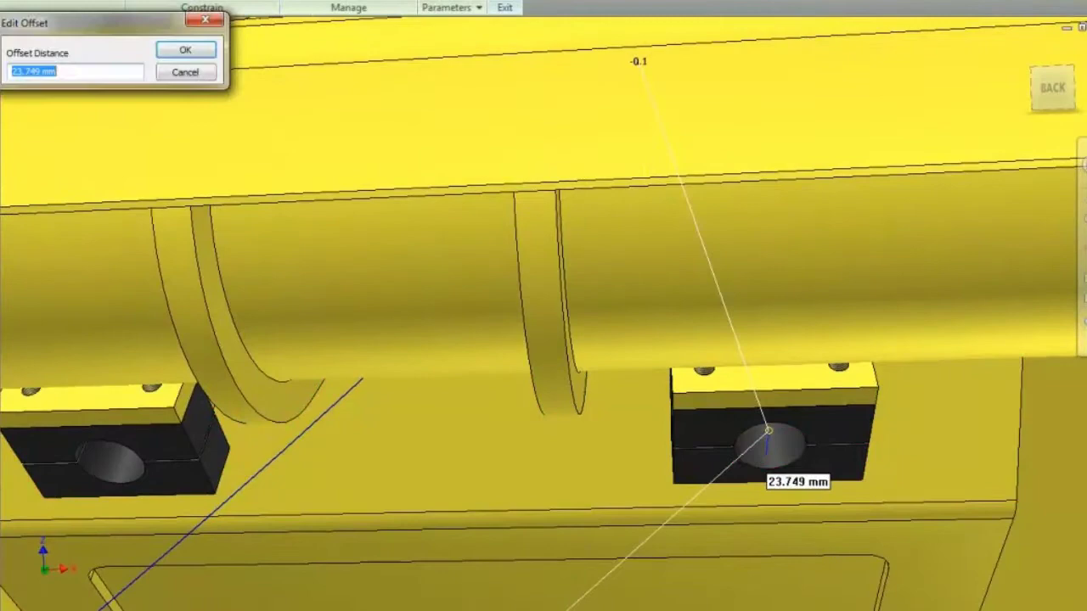
pyautogui.write('20')
pyautogui.press('Return')
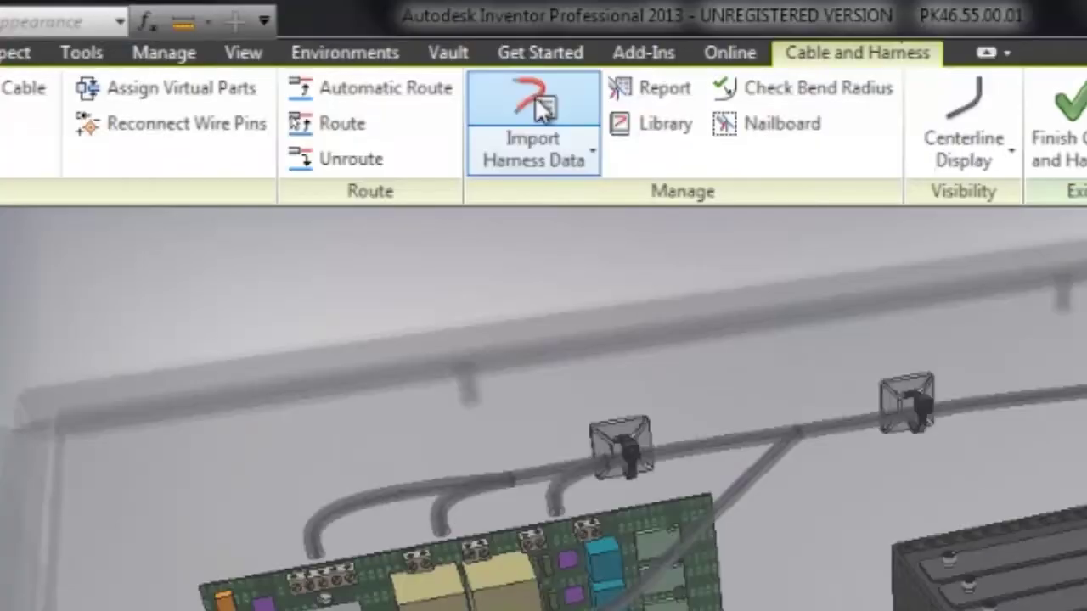
# Step: Import Harness1 XML wiring data, auto-route all unrouted wires, and run the optimization study
pyautogui.click(435, 56)
pyautogui.click(471, 201)
pyautogui.click(864, 501)
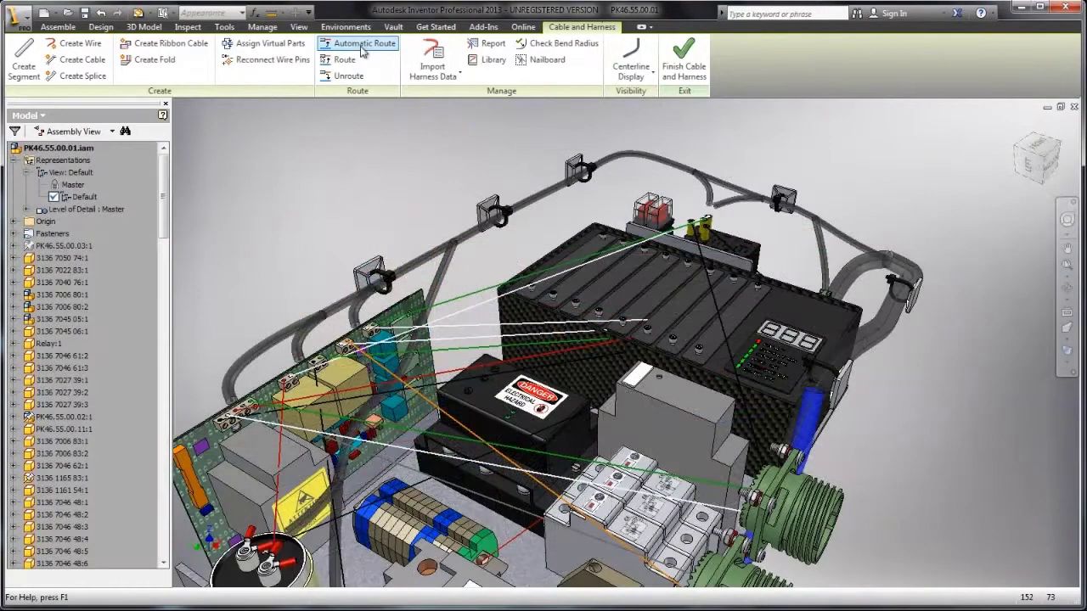
pyautogui.click(364, 42)
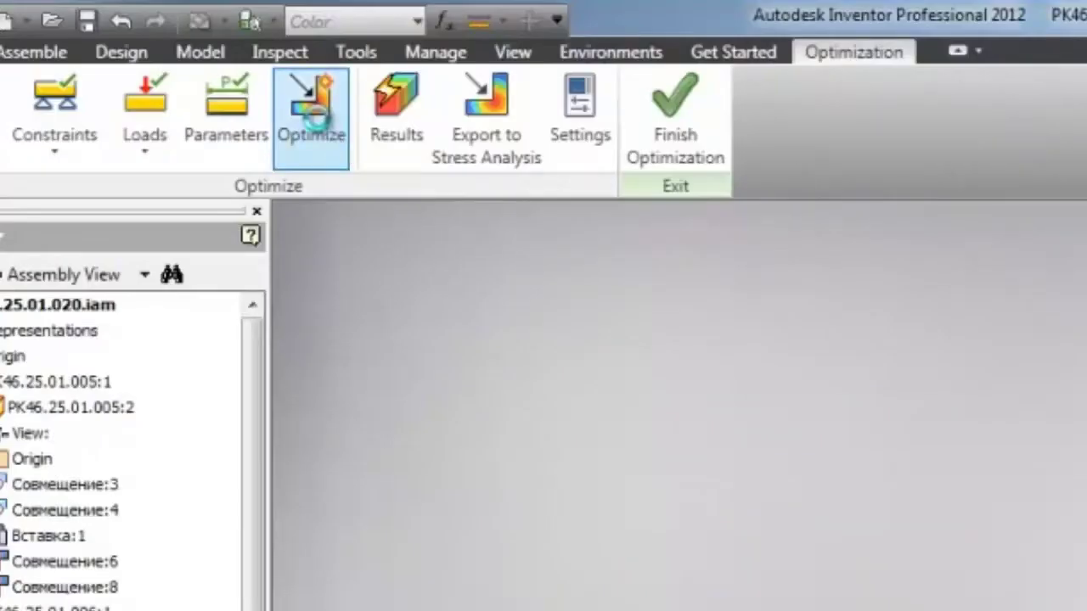
pyautogui.click(317, 119)
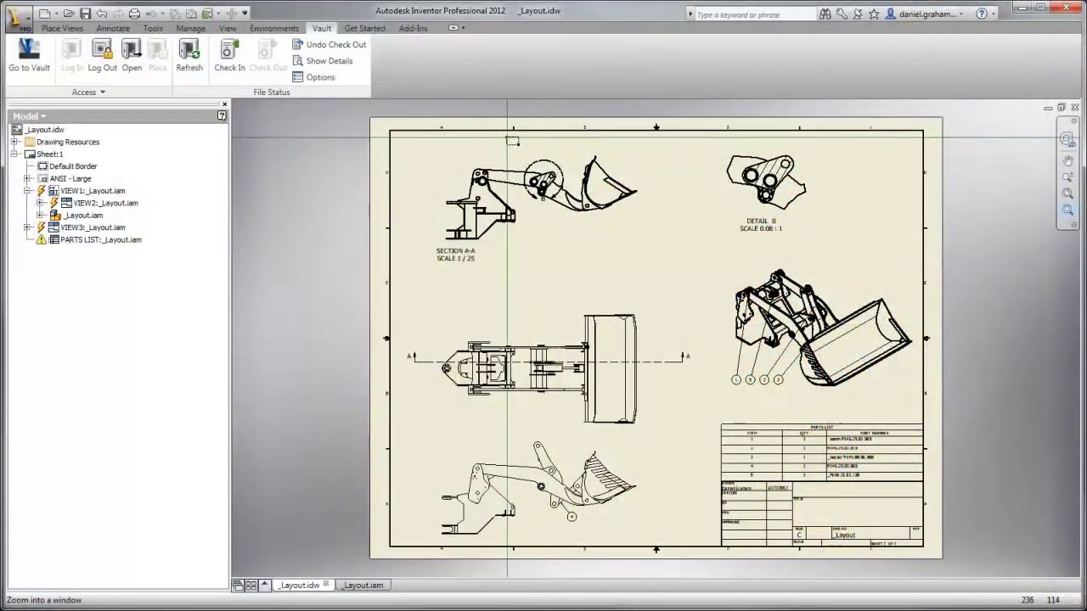
# Step: Zoom onto Detail B, switch to _Layout.iam, and start a Vault Check In
pyautogui.click(810, 281)
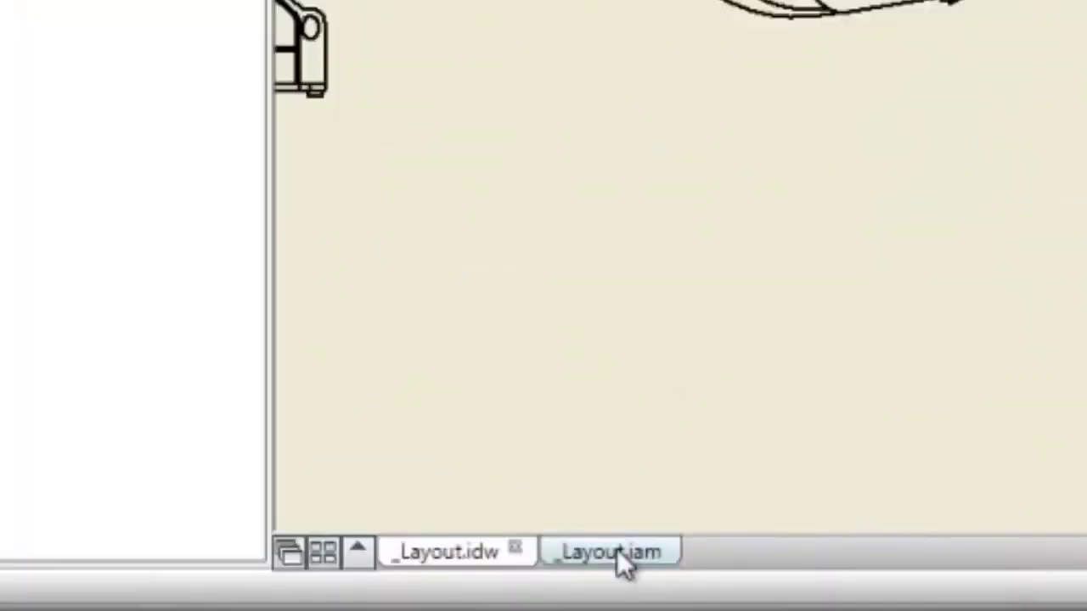
pyautogui.click(616, 548)
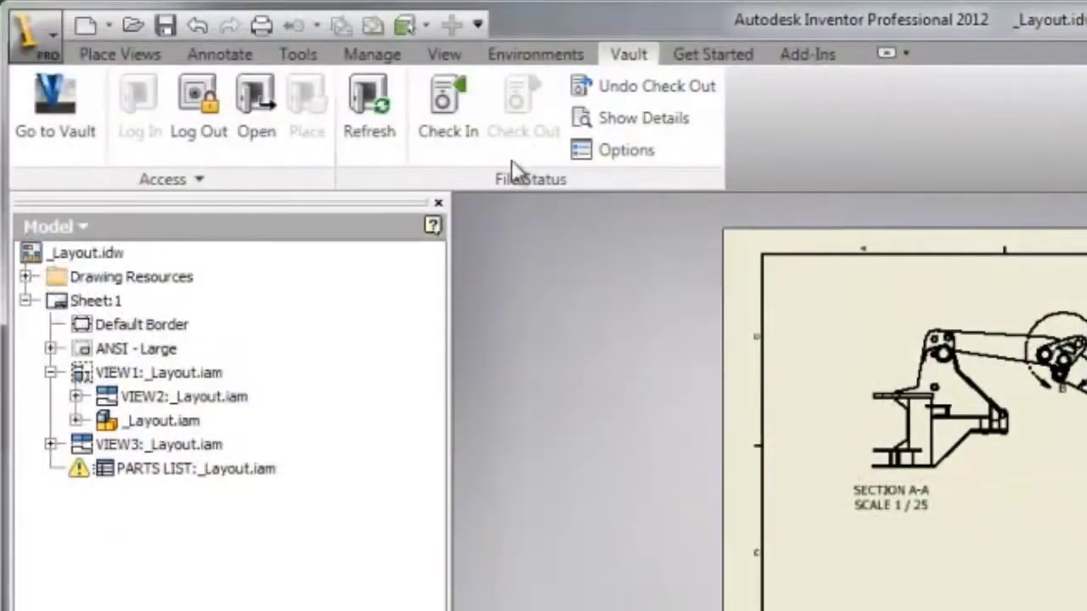
pyautogui.click(445, 106)
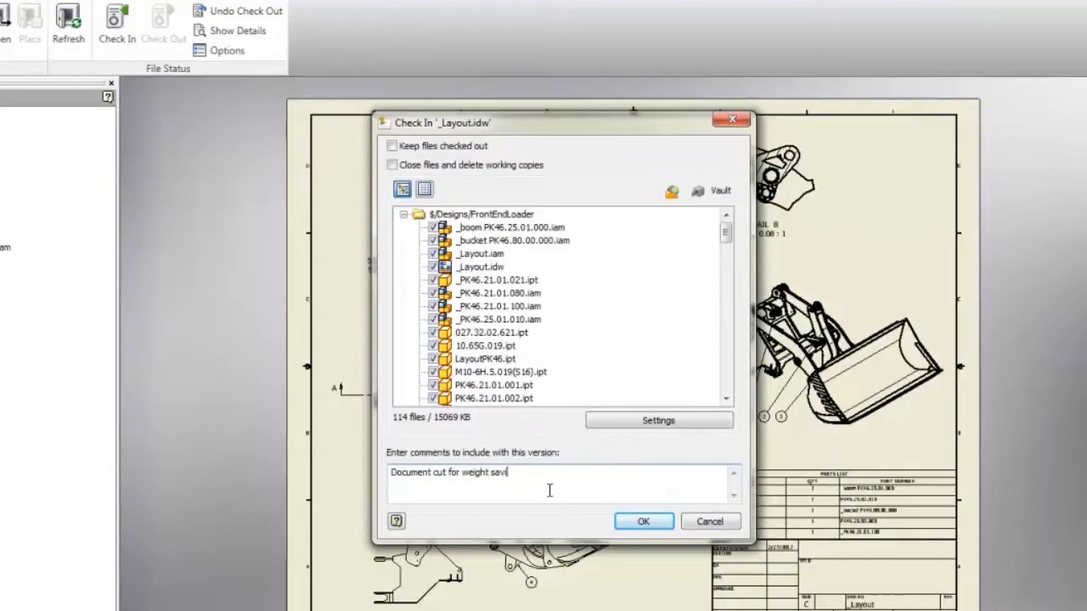
# Step: Confirm the Check In to upload the layout drawing and its 114 related files
pyautogui.click(644, 521)
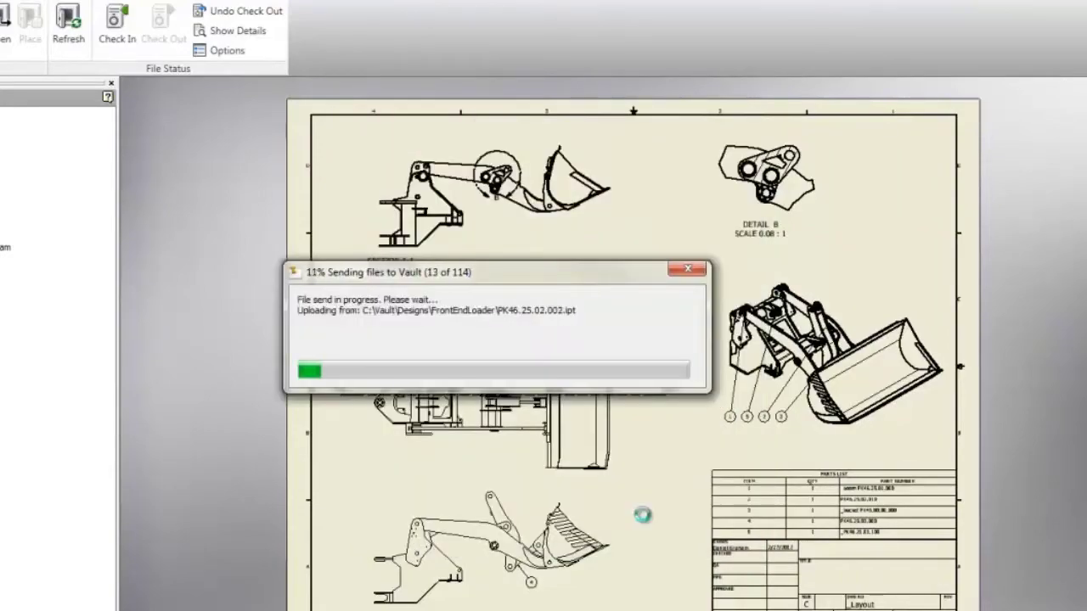